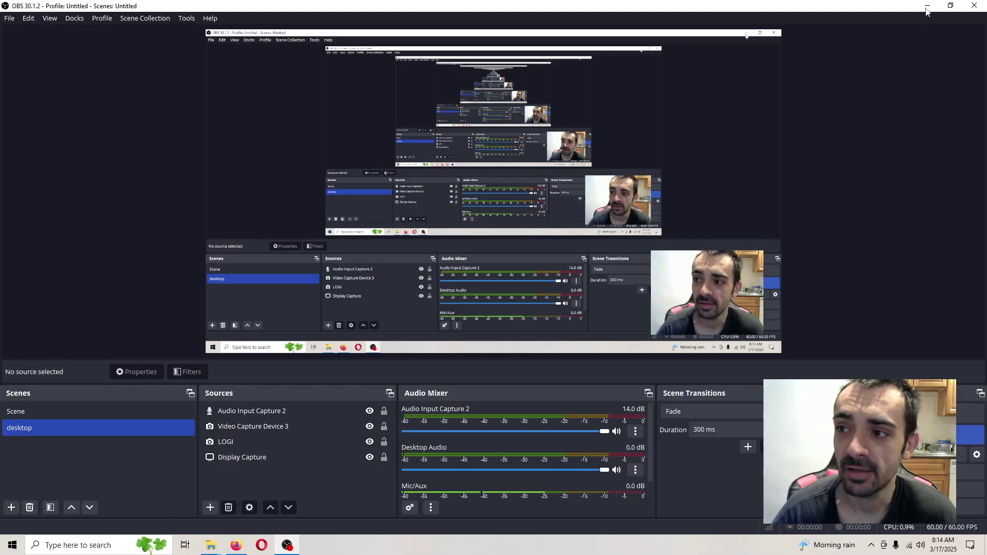
- Minimize OBS to reveal the tools folder and GameCard (E:) windows side by side
left_click(927, 7)
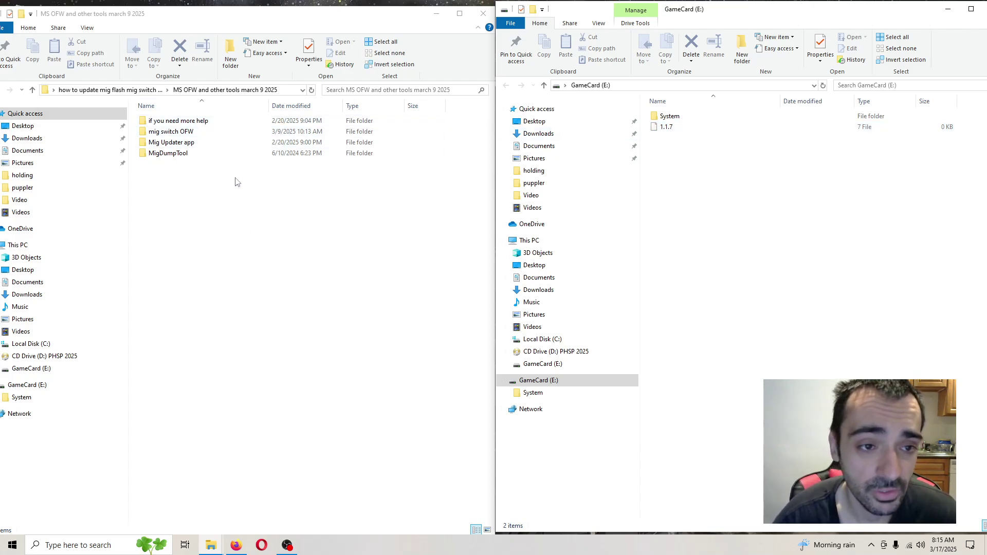
double_click(179, 132)
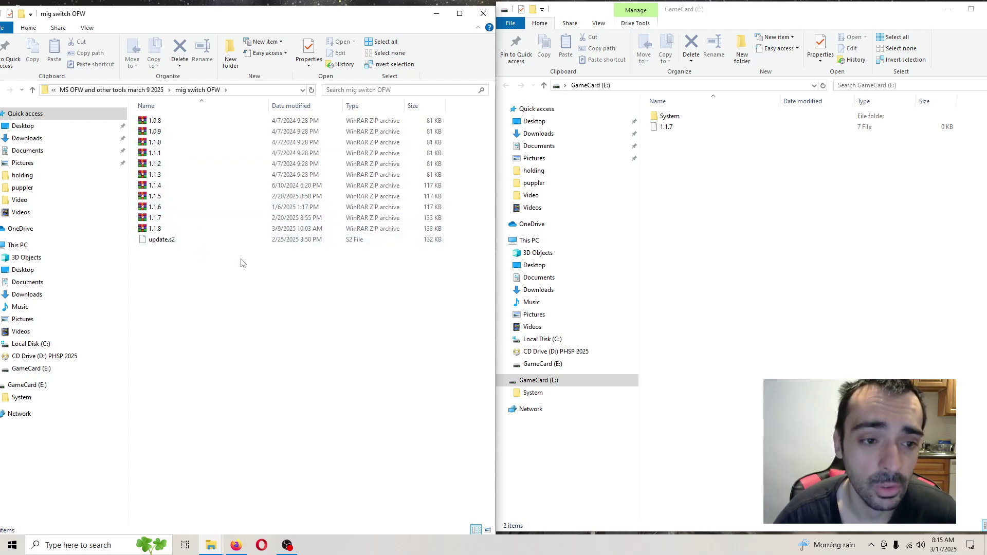
left_click(175, 231)
double_click(175, 231)
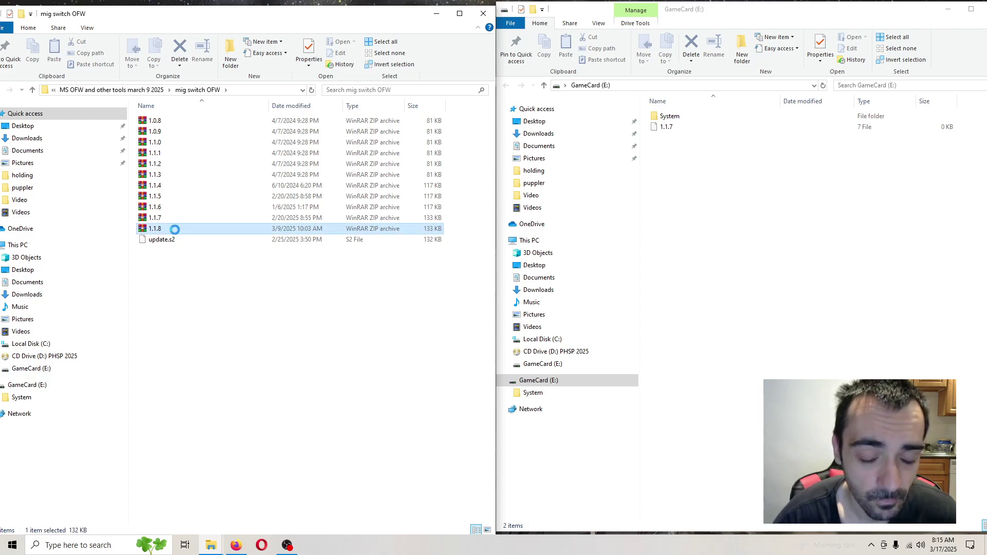
right_click(176, 231)
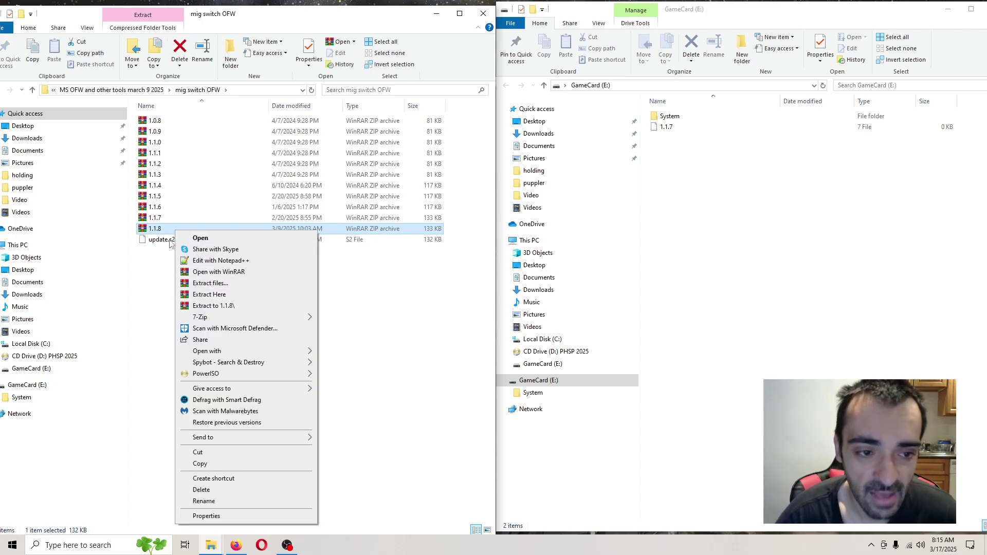
left_click(159, 277)
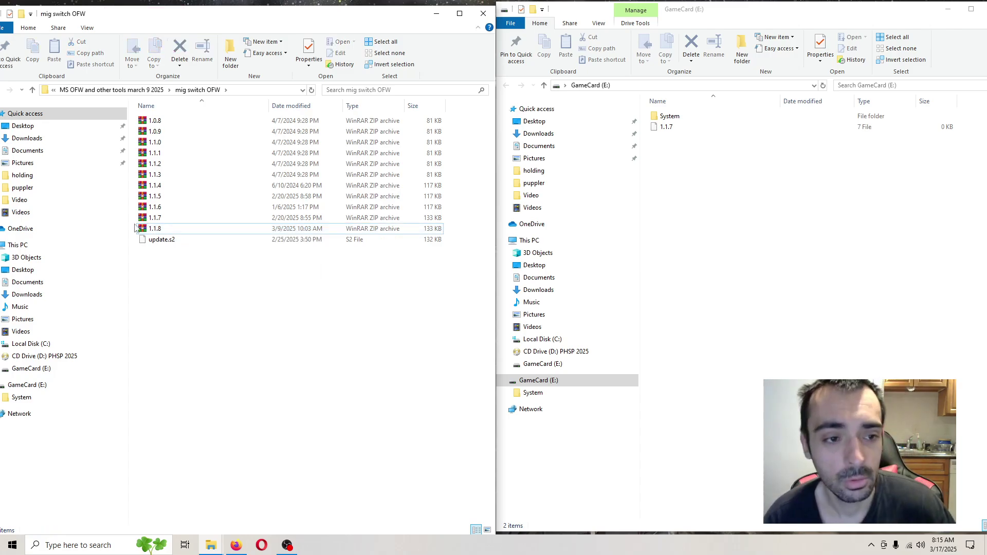
left_click(32, 90)
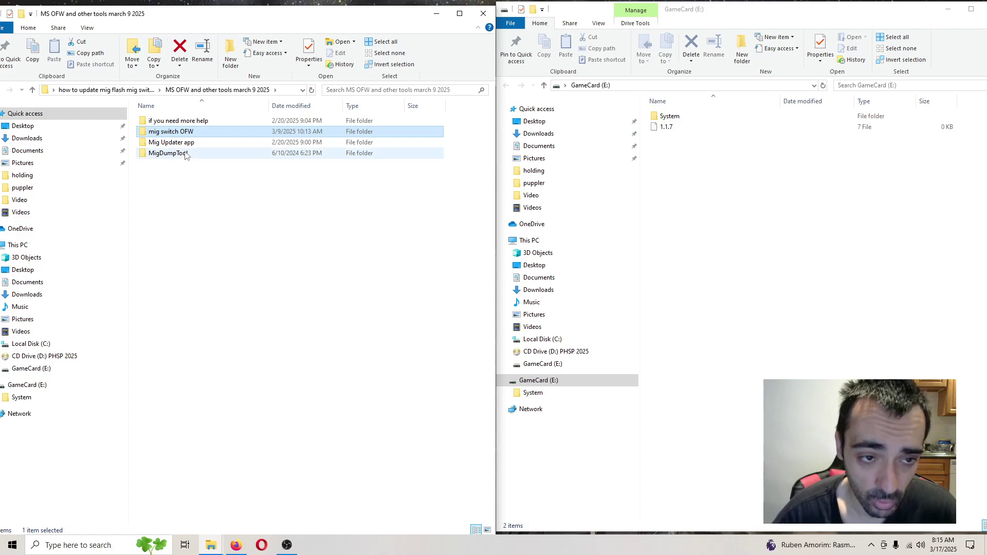
- Look inside the MigDumpTool folder, then return to the tools folder
left_click(186, 156)
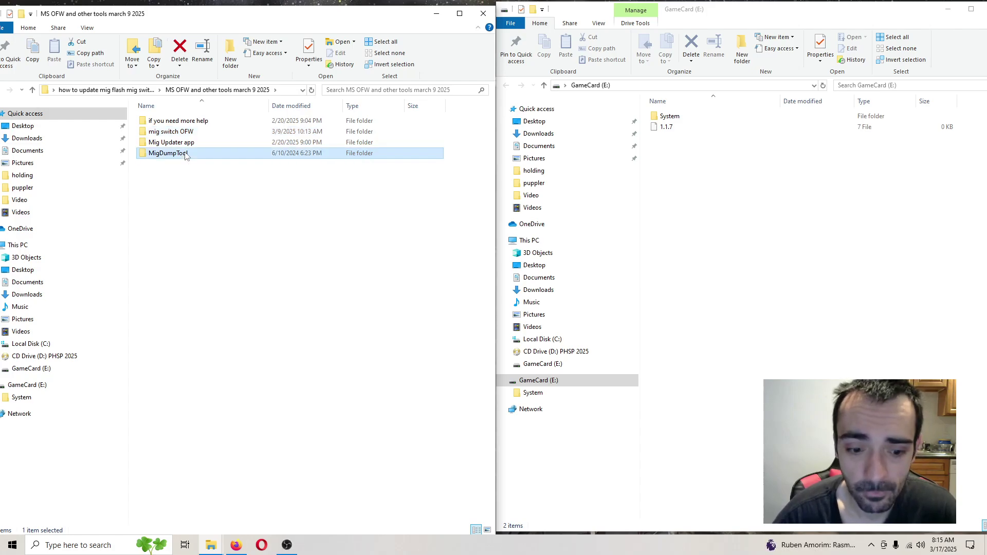
left_click(203, 229)
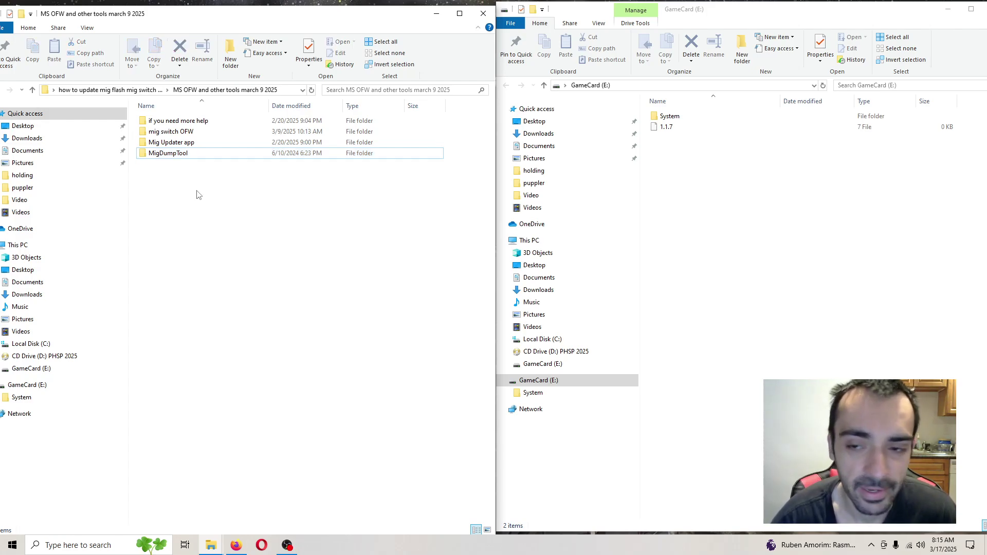
double_click(180, 155)
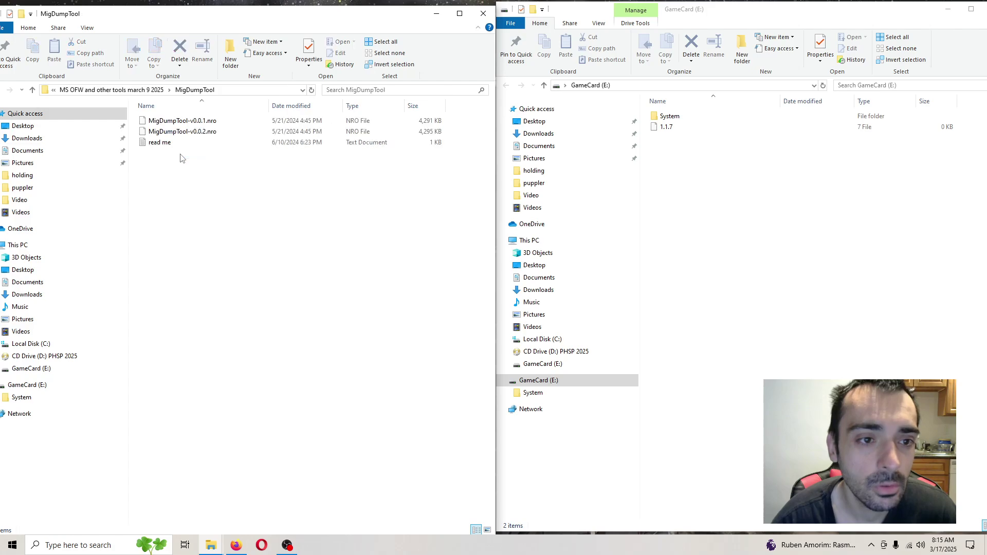
left_click(32, 90)
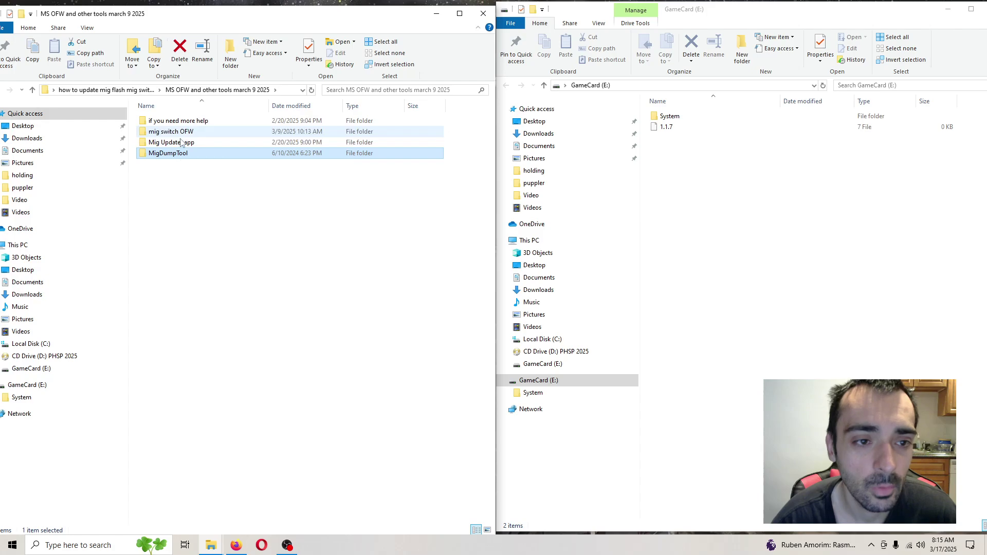
- Extract migupdater_windows.zip in place inside the Mig Updater app folder
double_click(181, 143)
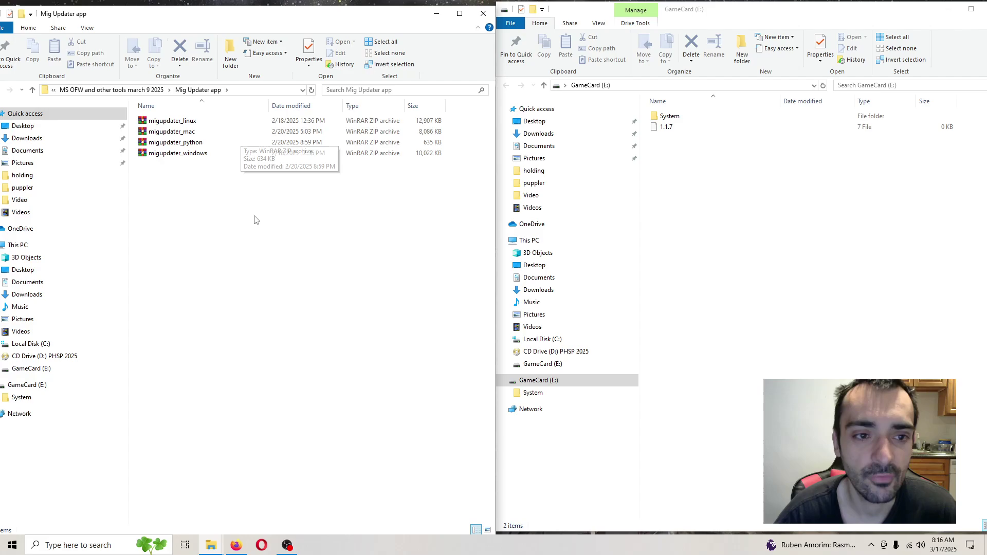
left_click(185, 156)
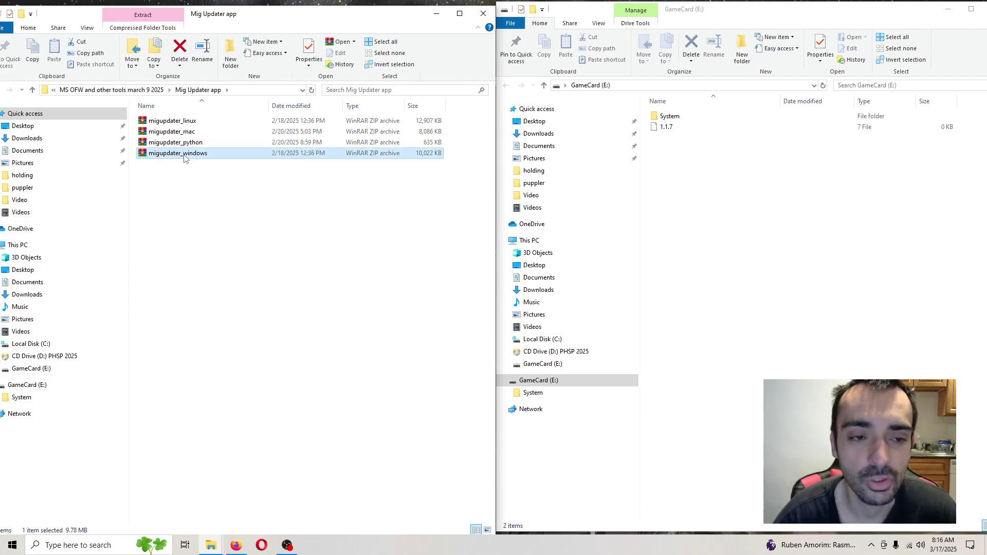
right_click(185, 158)
left_click(233, 219)
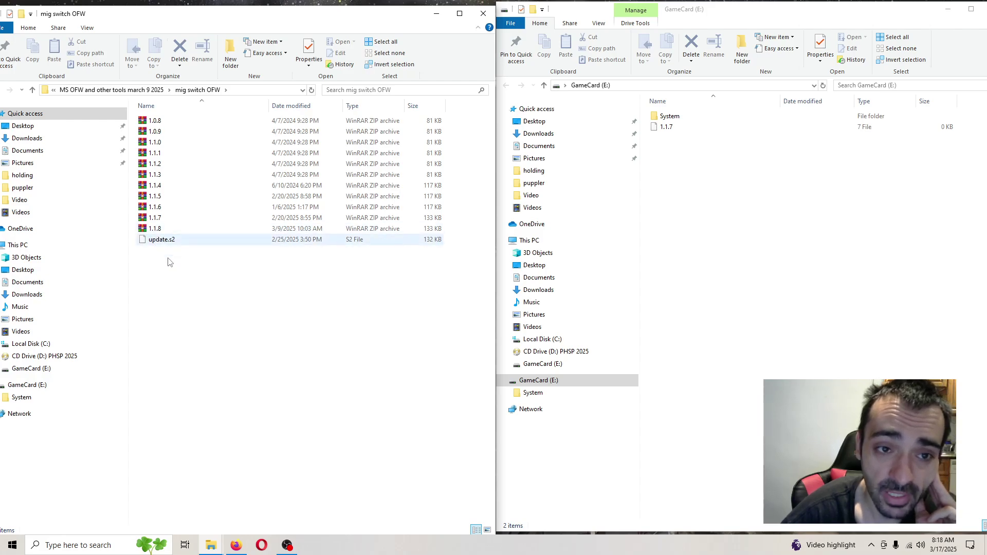
- Copy the mig switch OFW folder's full path from the address bar, then go up to the tools folder
left_click(252, 91)
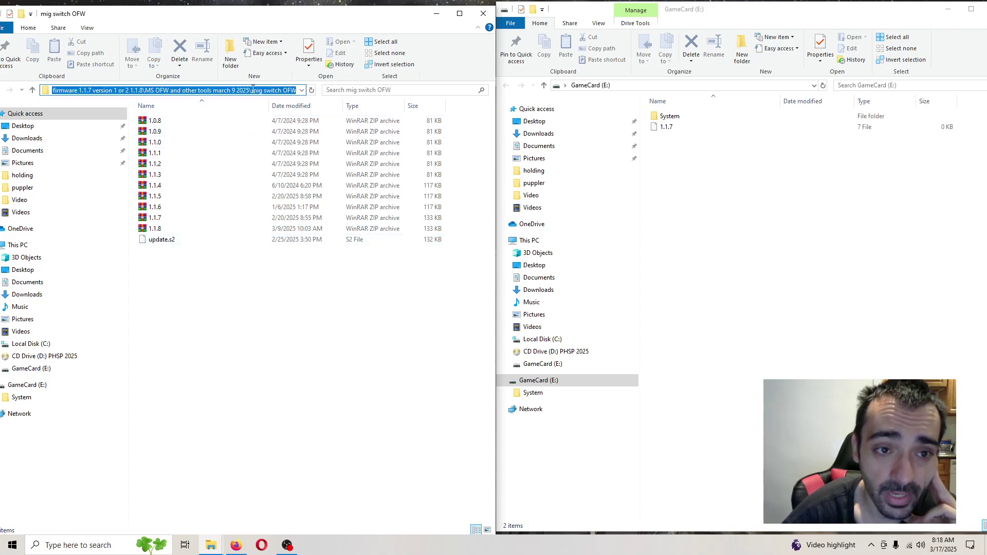
right_click(253, 92)
left_click(278, 122)
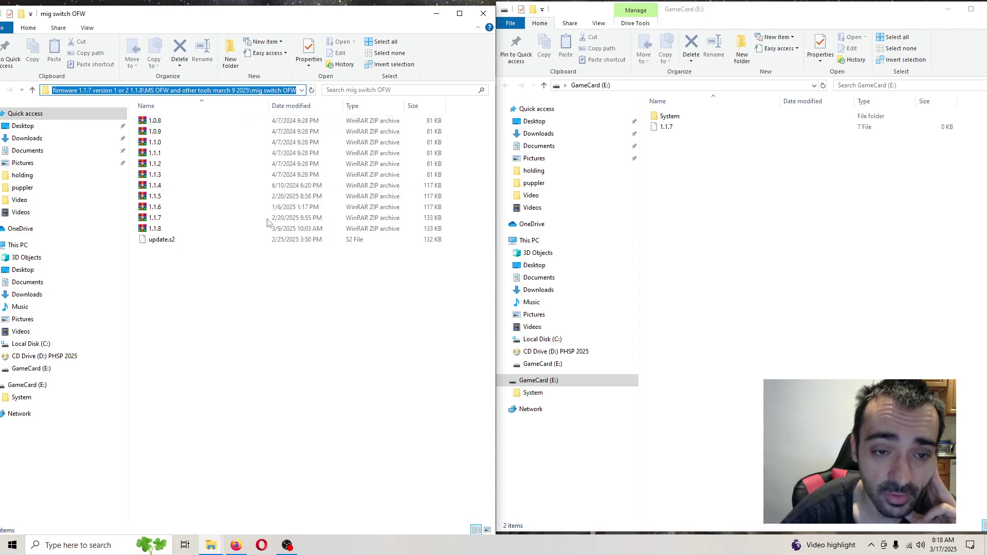
left_click(30, 89)
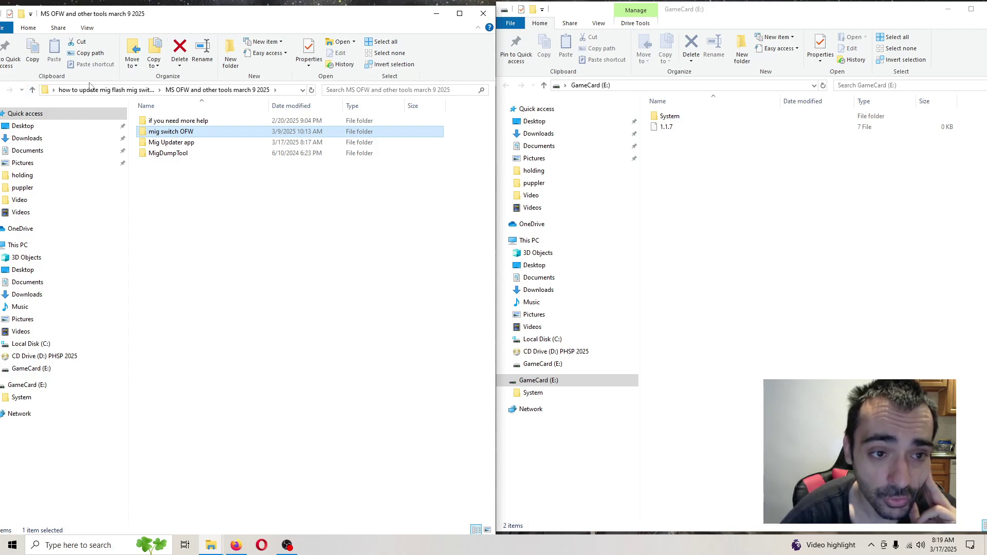
- Launch migupdater from the Mig Updater app folder as administrator
double_click(193, 143)
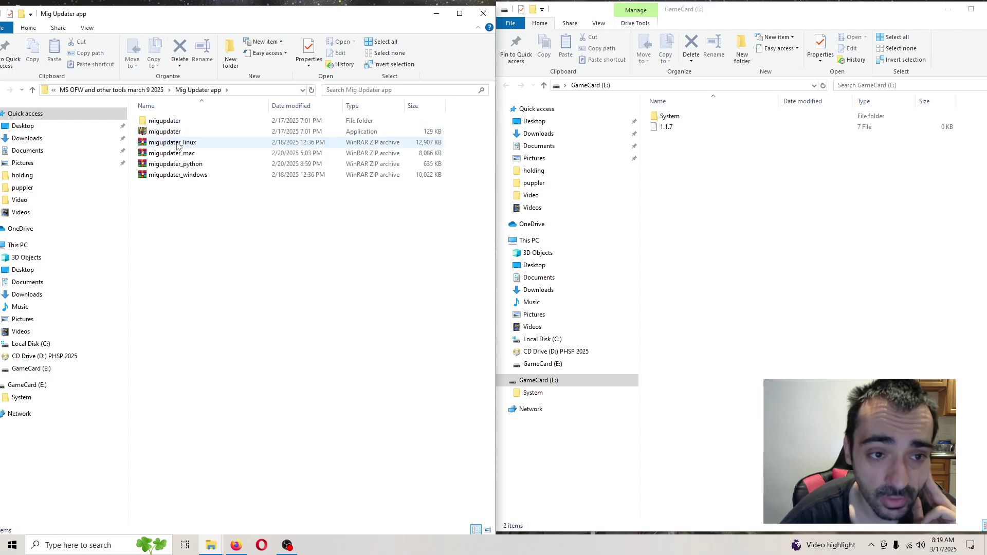
left_click(164, 132)
right_click(164, 131)
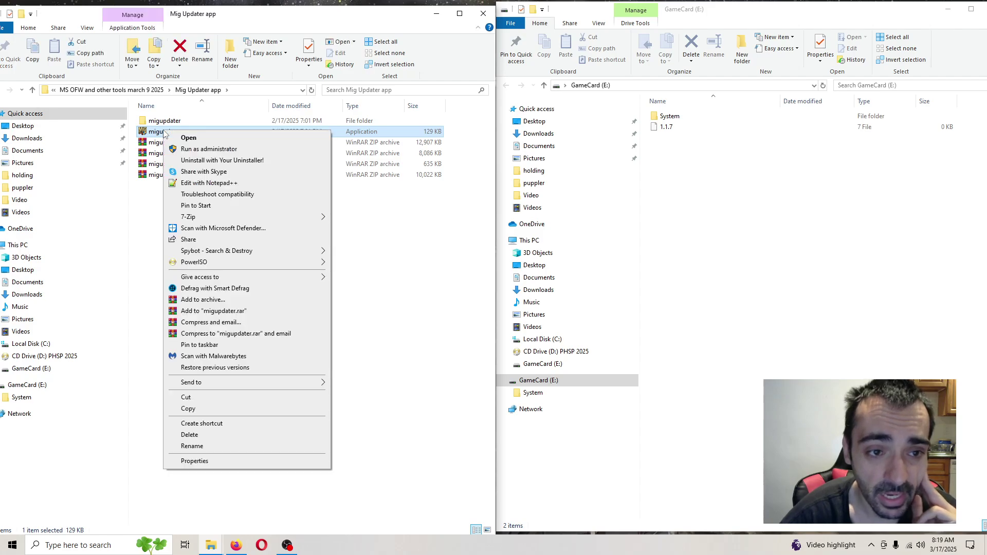
left_click(202, 150)
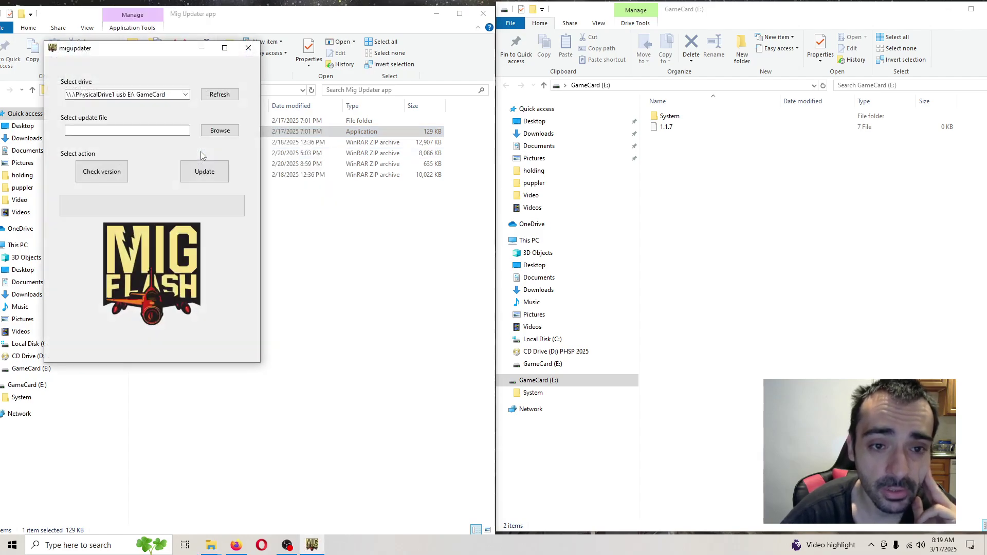
- Choose update.s2 from the pasted mig switch OFW folder path as the update file
left_click(226, 132)
left_click(235, 81)
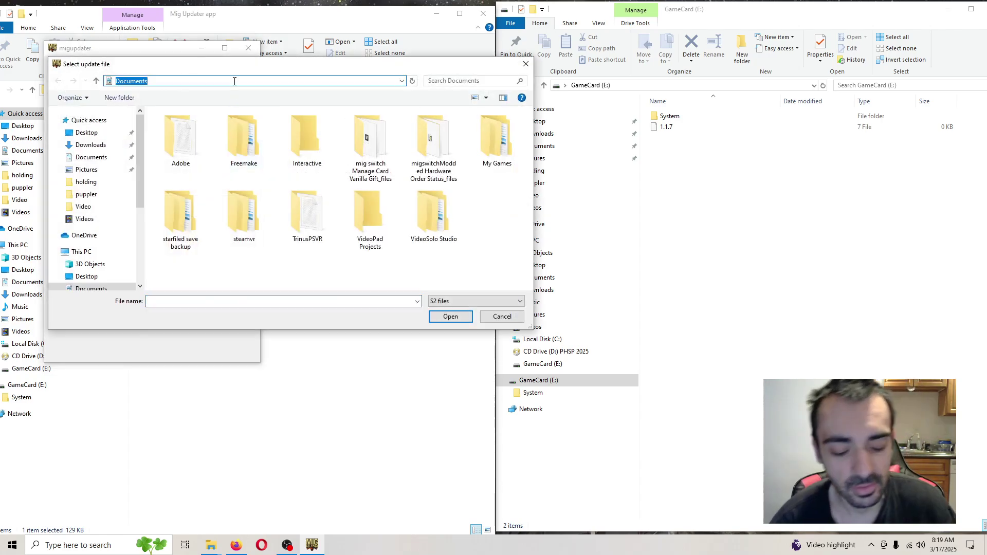
key("ctrl+v")
key("Return")
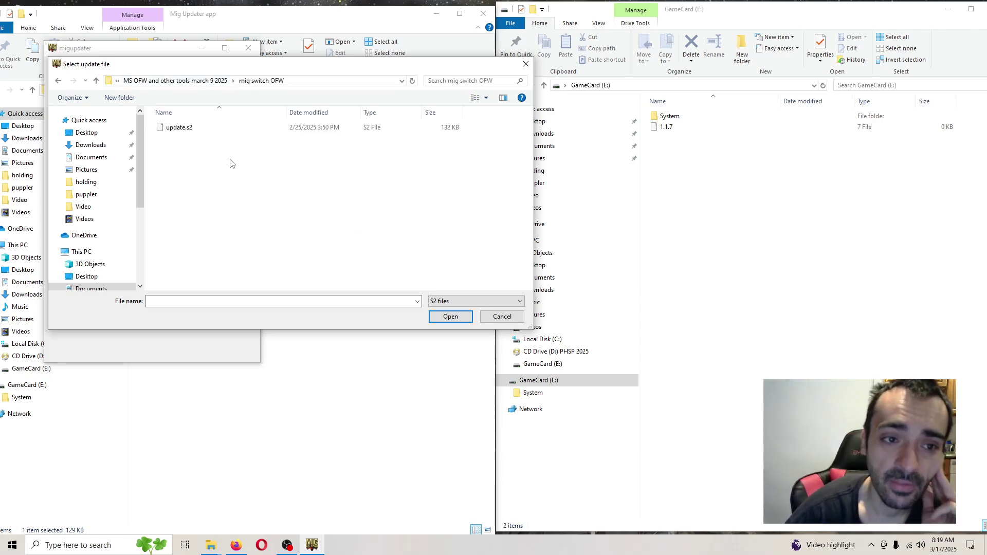
left_click(181, 131)
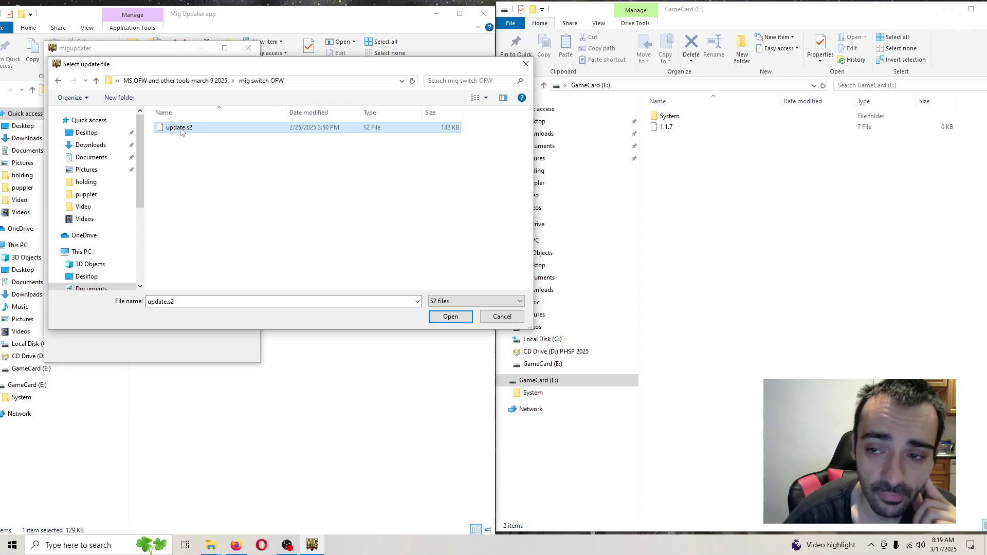
left_click(456, 321)
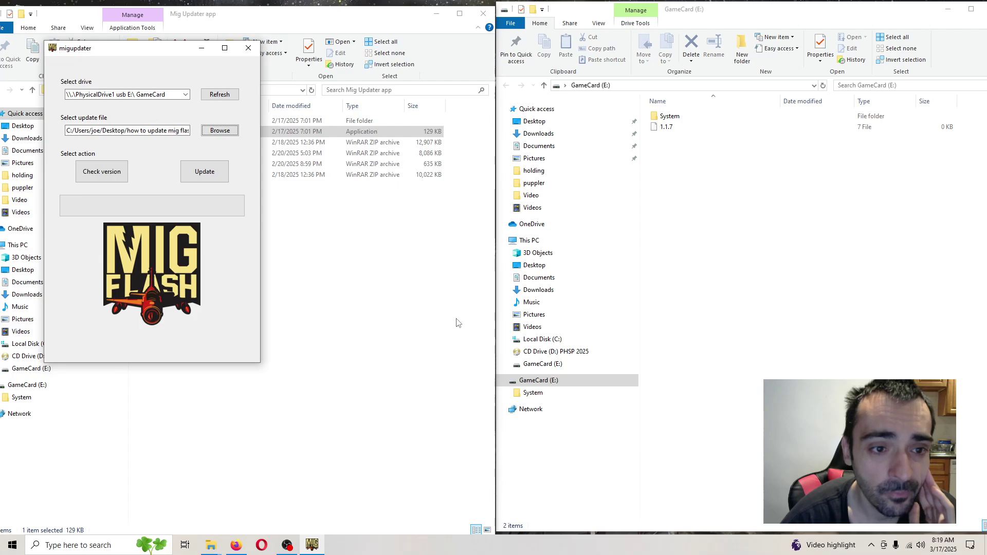
- Flash update.s2 onto GameCard (E:), dismiss 'Update completed', and close migupdater
mouse_move(142, 52)
left_mouse_down()
mouse_move(274, 54)
mouse_move(350, 70)
left_mouse_up()
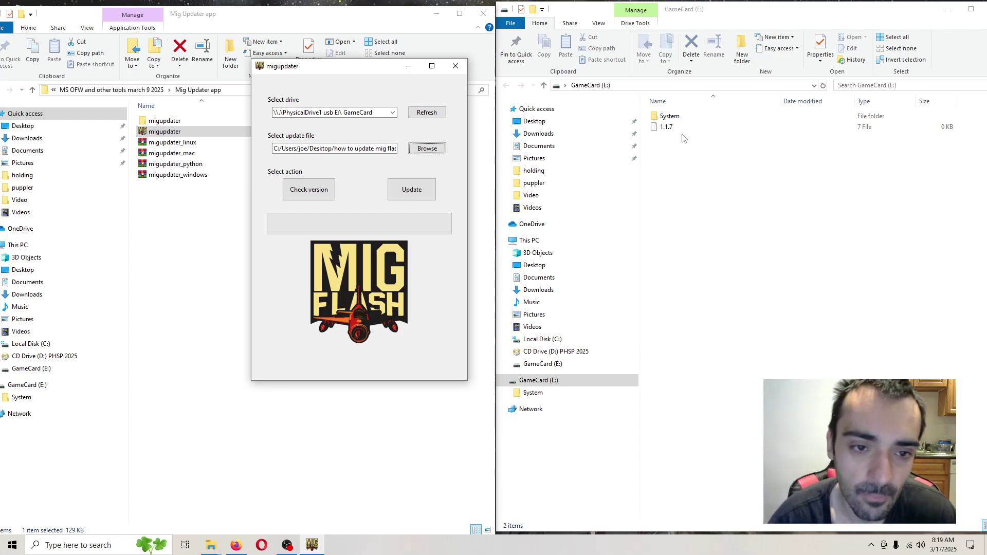
left_click(425, 196)
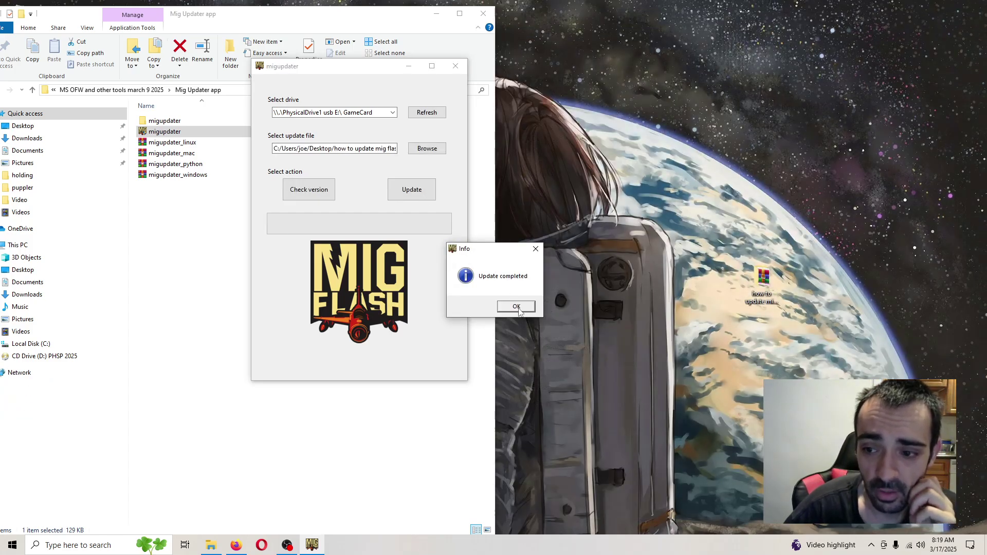
left_click(517, 307)
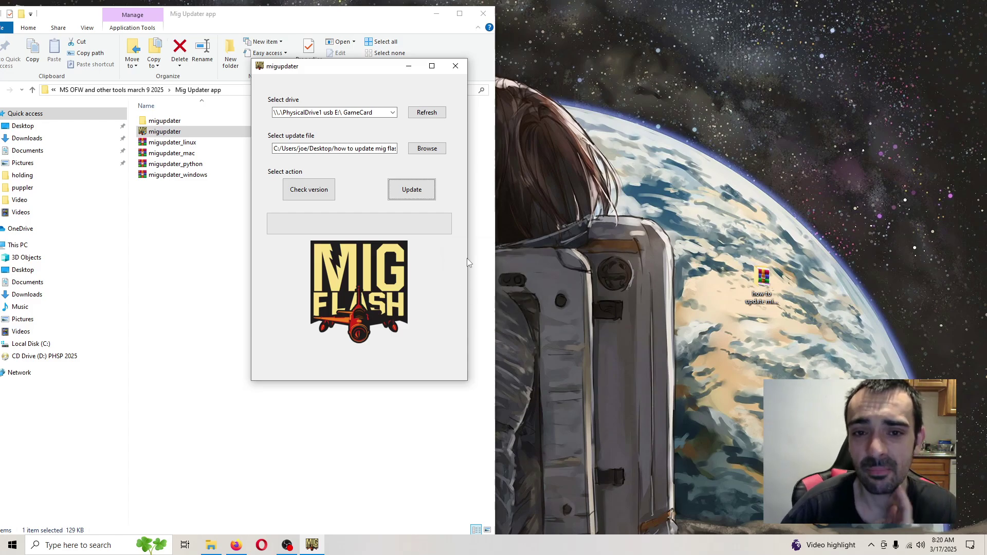
left_click(459, 69)
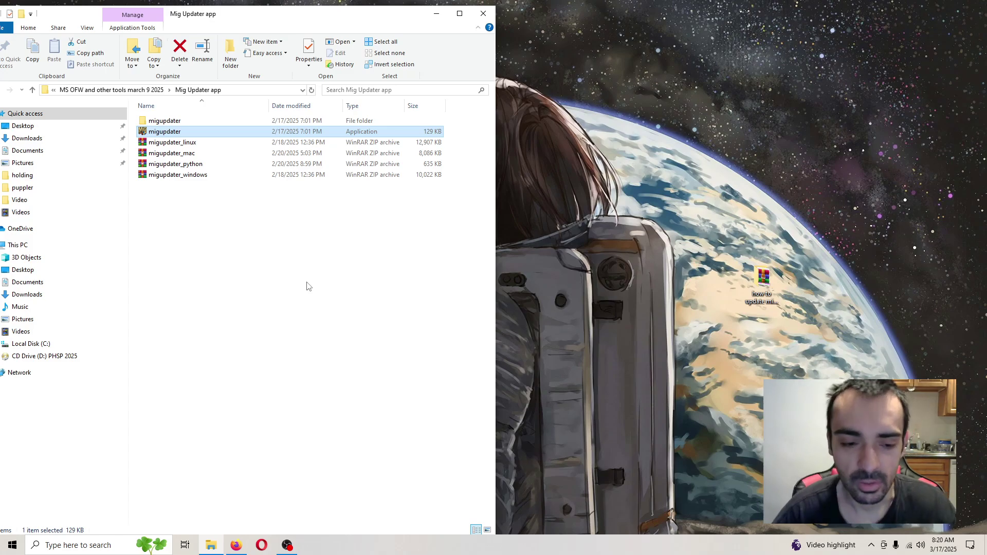
- Open GameCard (E:) from This PC, check its System folder, then back out to This PC
key("super+e")
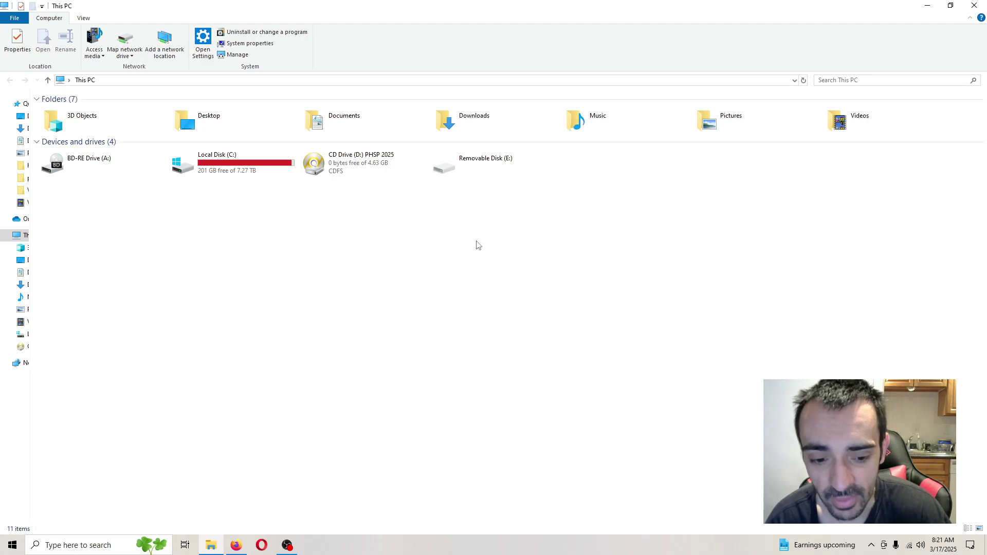
left_click(455, 325)
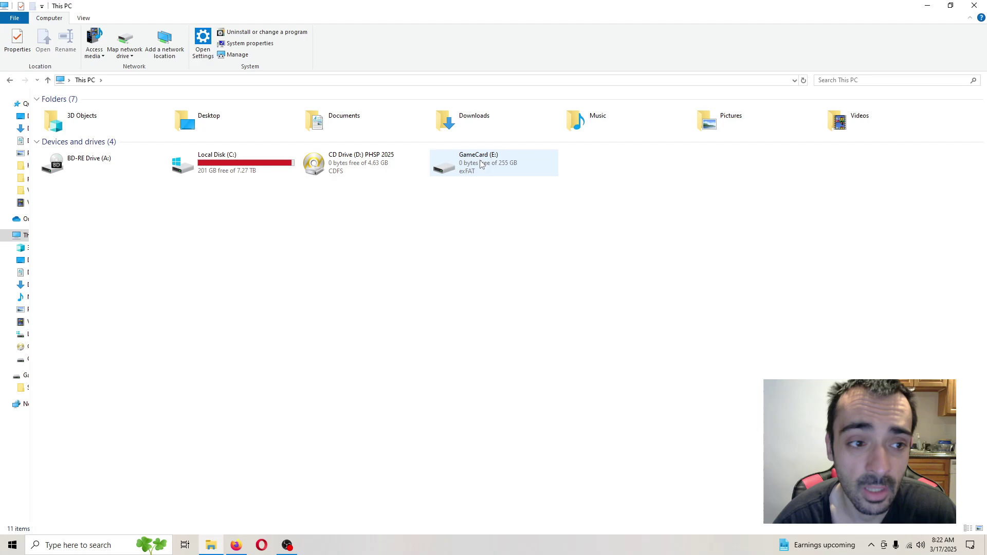
double_click(481, 163)
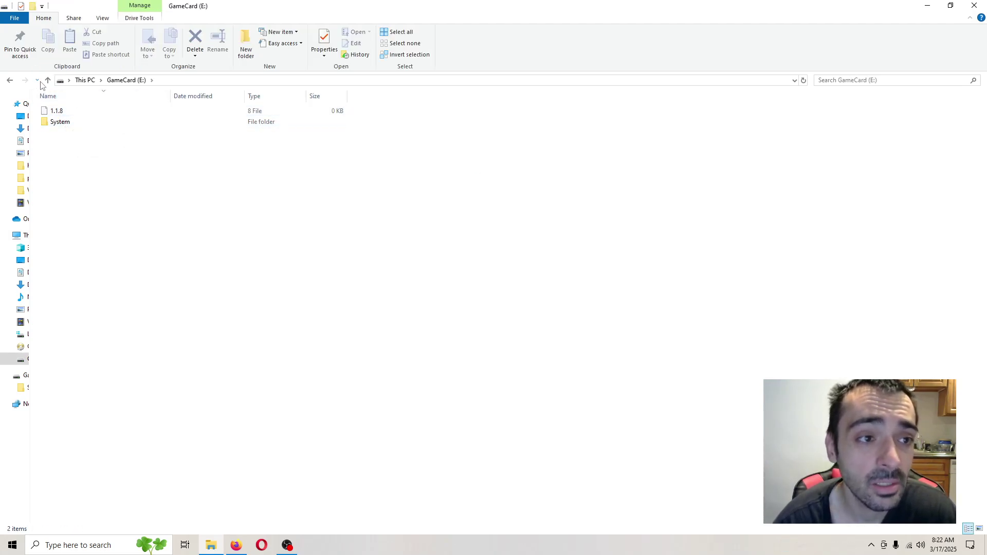
left_click(62, 124)
double_click(63, 124)
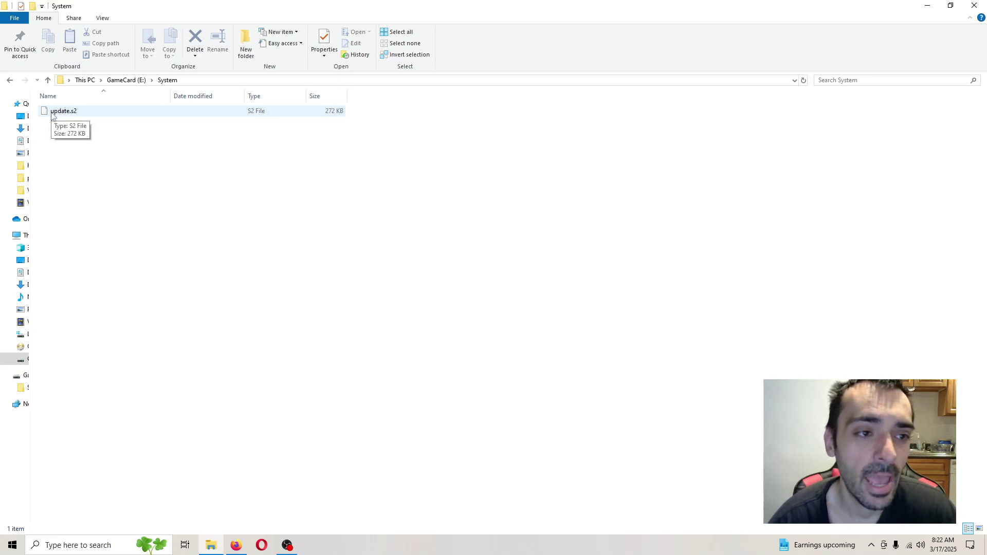
left_click(47, 81)
left_click(48, 81)
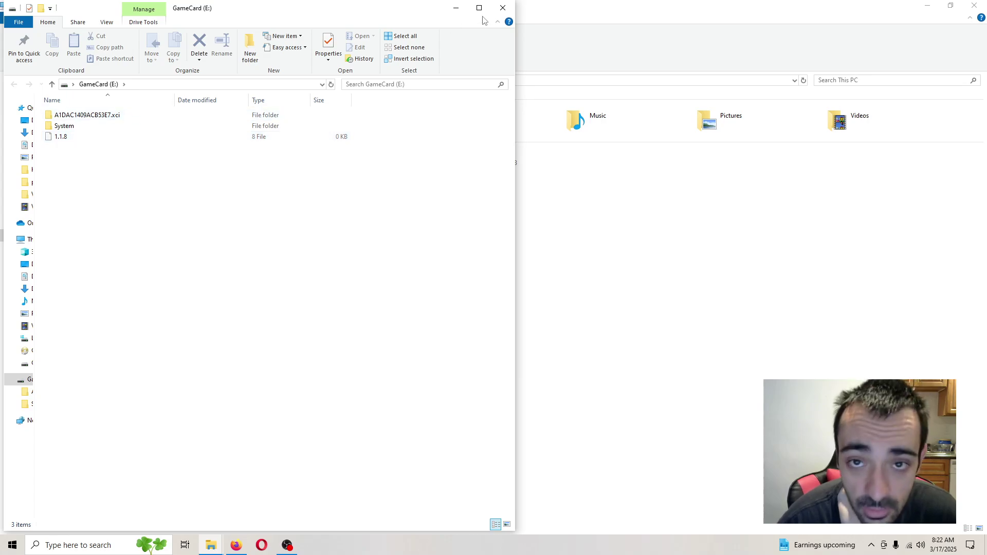
- Inspect the A1DAC1409ACB53E7.xci dump folder on GameCard (E:), then bring OBS forward
left_click(496, 9)
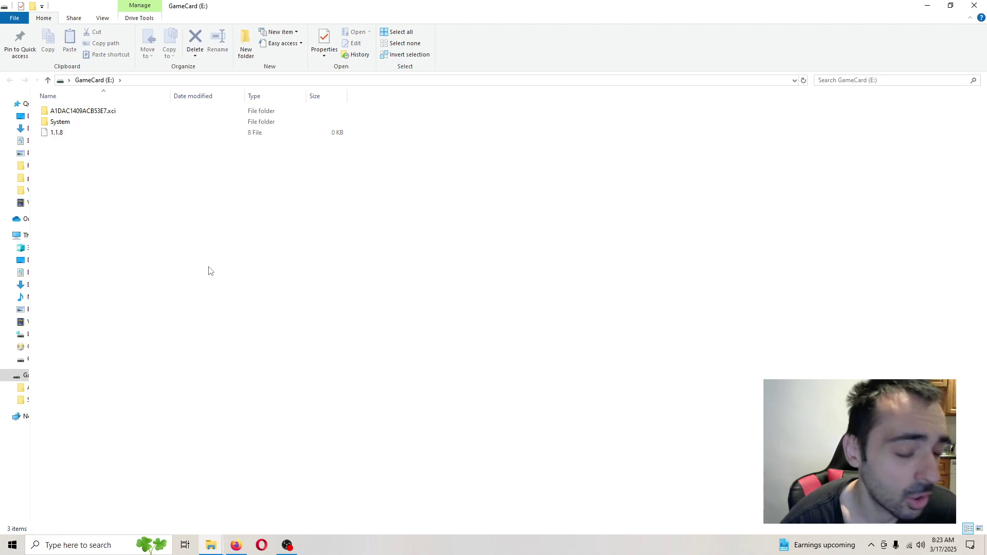
double_click(99, 111)
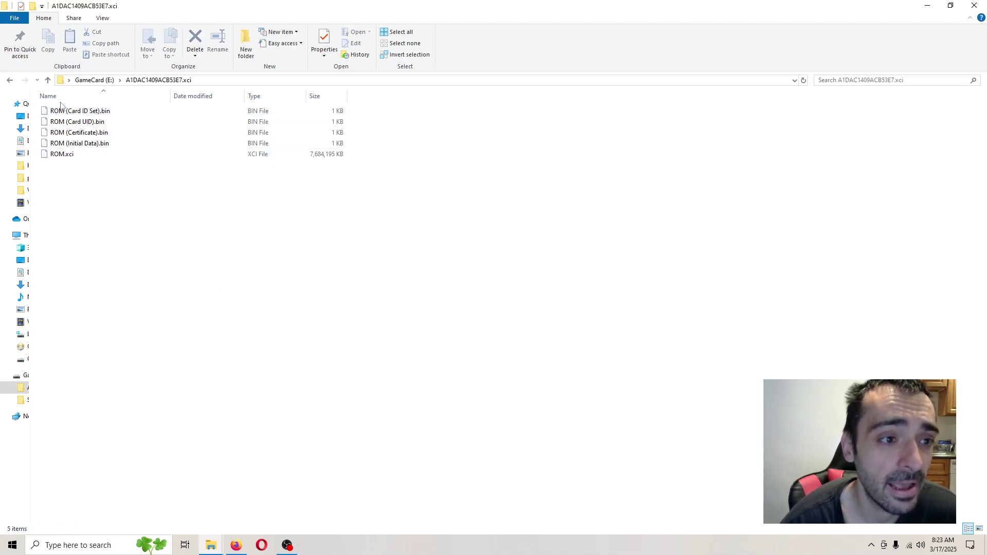
left_click(47, 81)
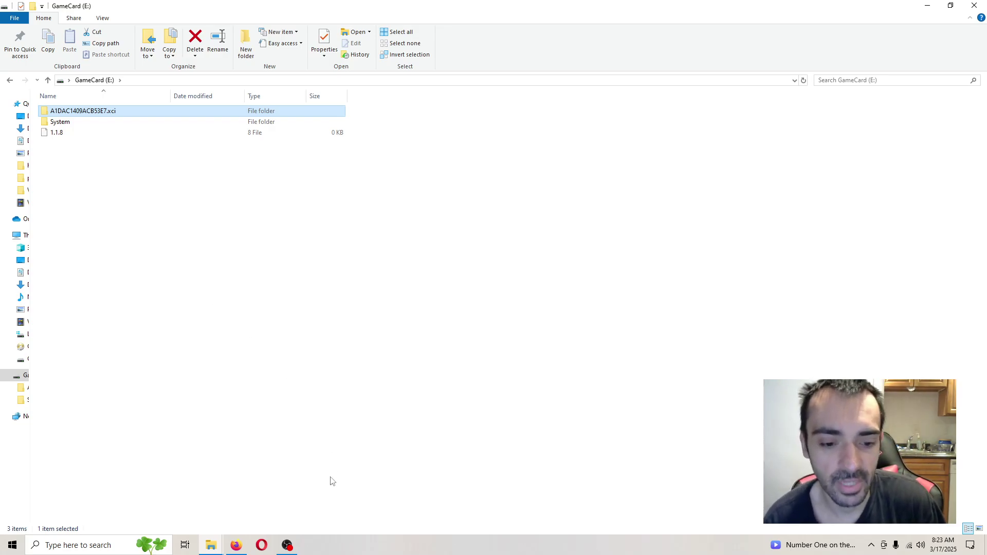
left_click(287, 544)
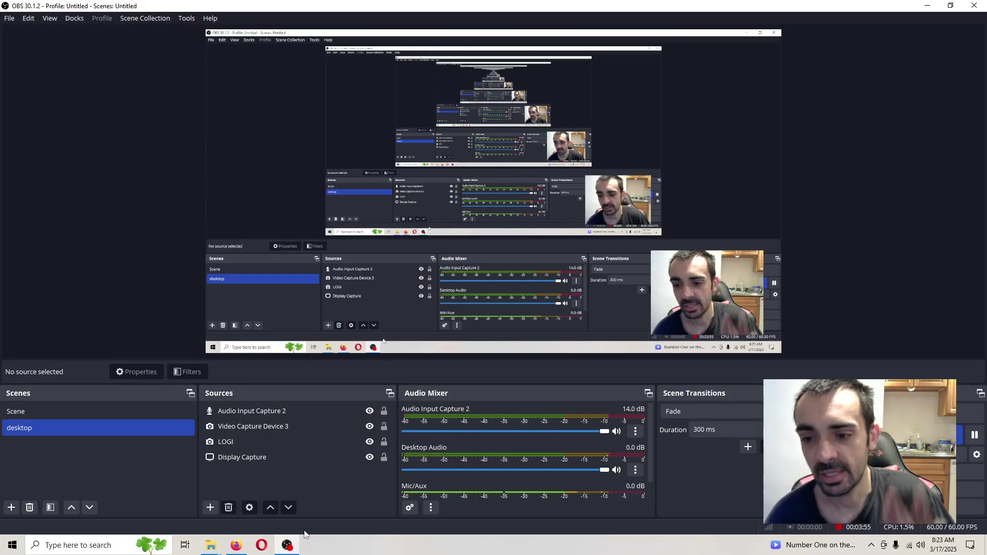